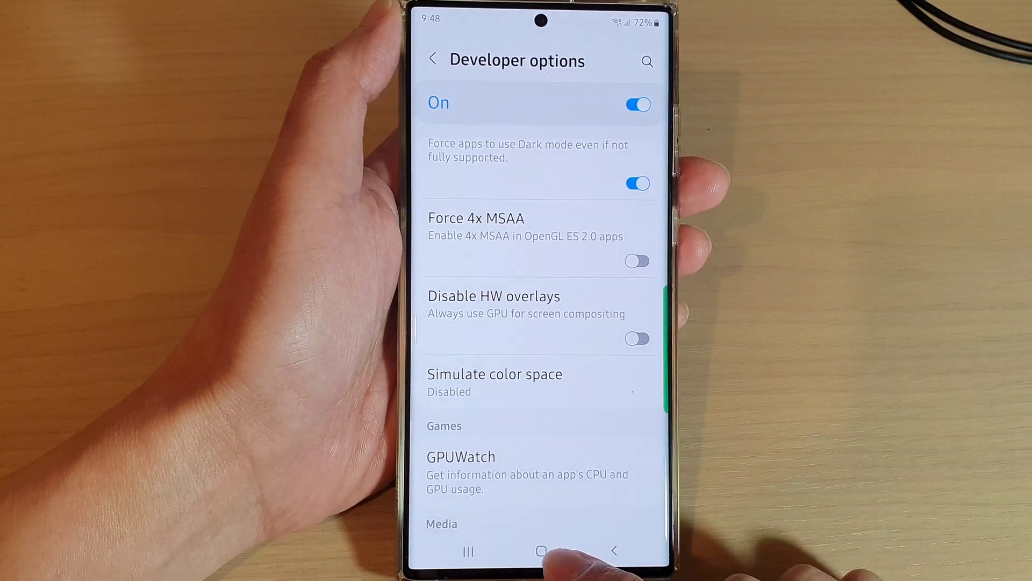
# Reach Developer options from the quick settings panel, enable Force 4x MSAA, and return home.
pyautogui.click(542, 552)
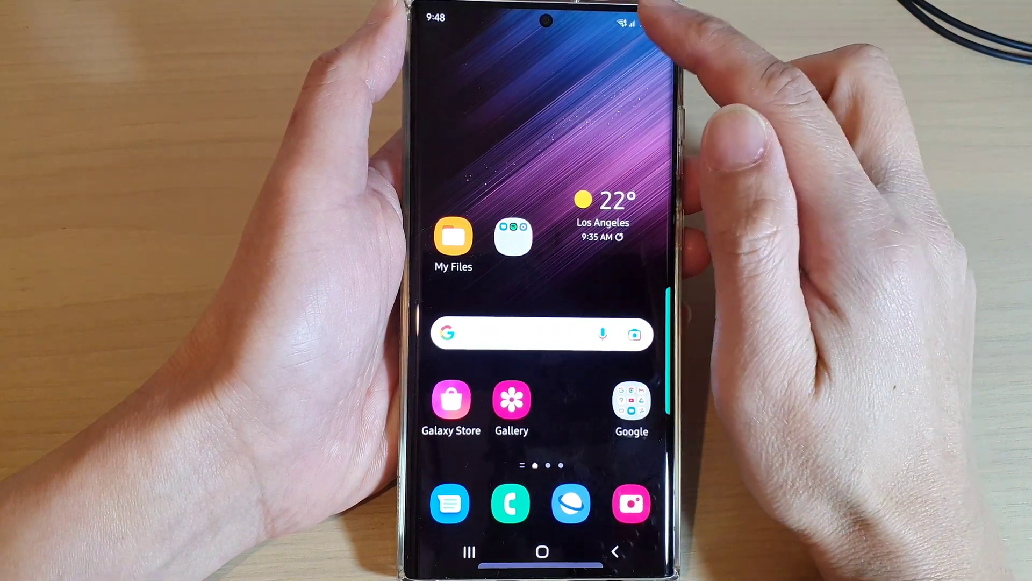
pyautogui.moveTo(542, 24); pyautogui.dragTo(542, 323)
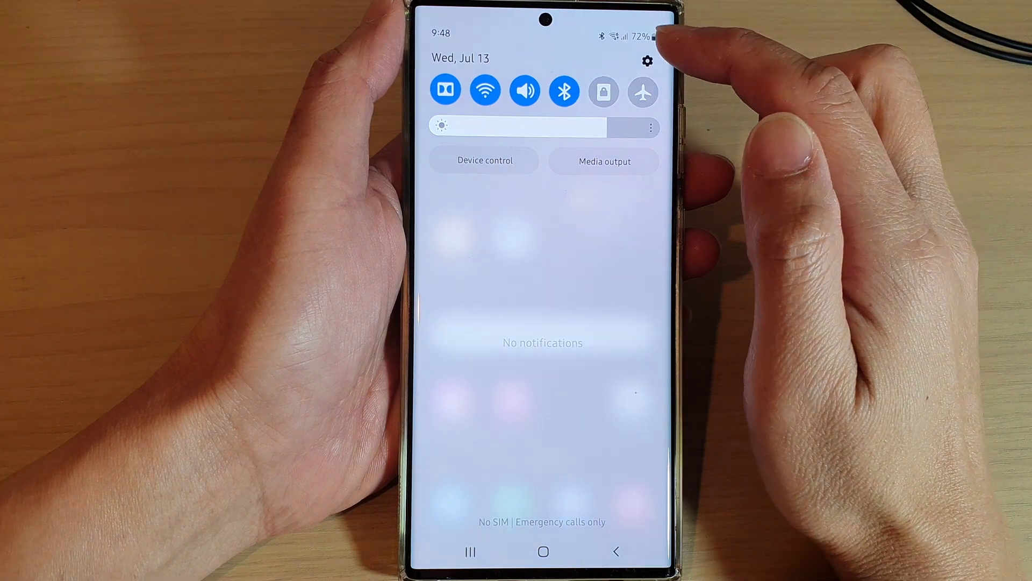
pyautogui.click(647, 61)
pyautogui.scroll(5, 542, 322)
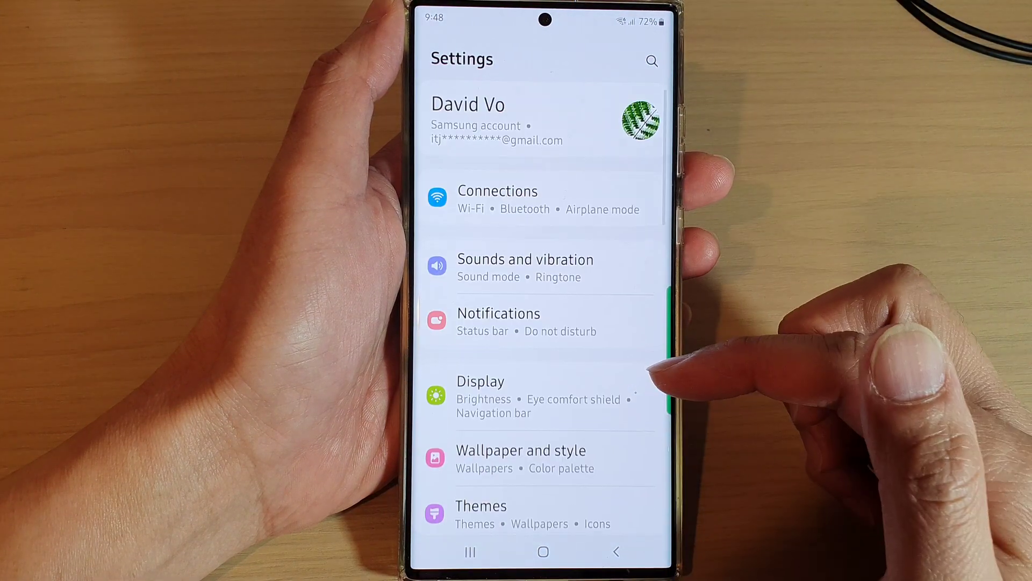
pyautogui.scroll(-5, 608, 415)
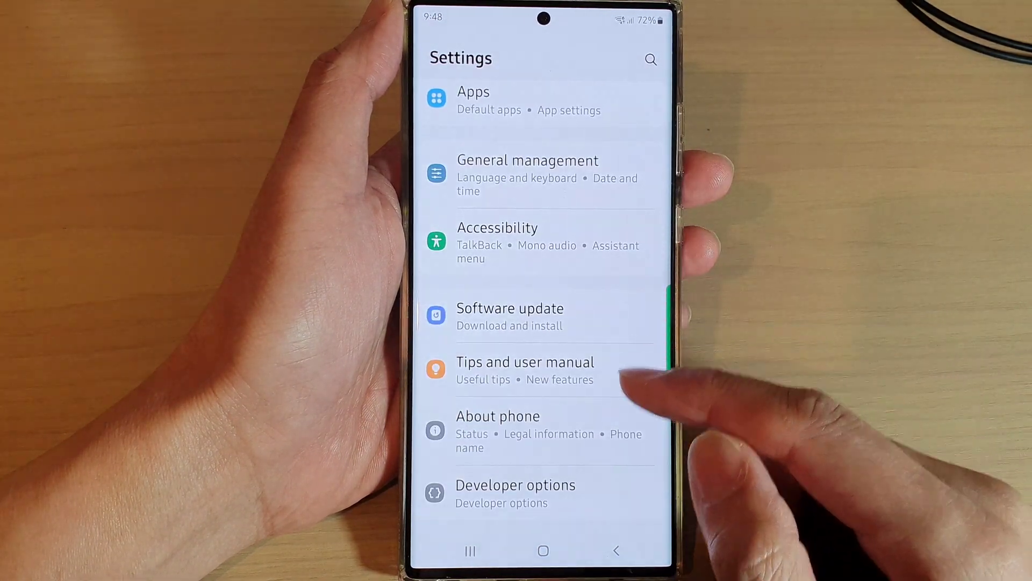
pyautogui.click(609, 494)
pyautogui.scroll(-3, 621, 392)
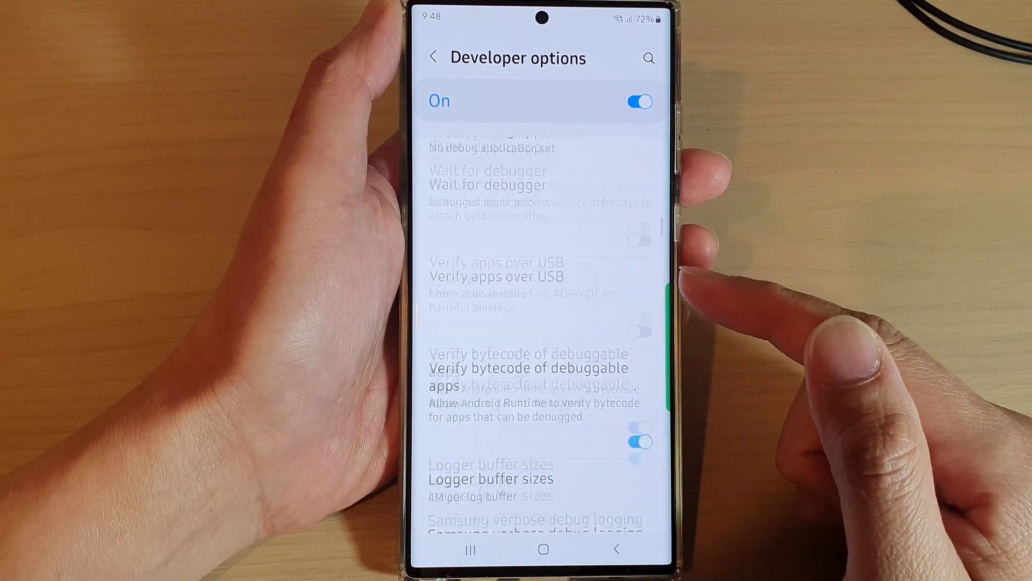
pyautogui.scroll(-10, 614, 323)
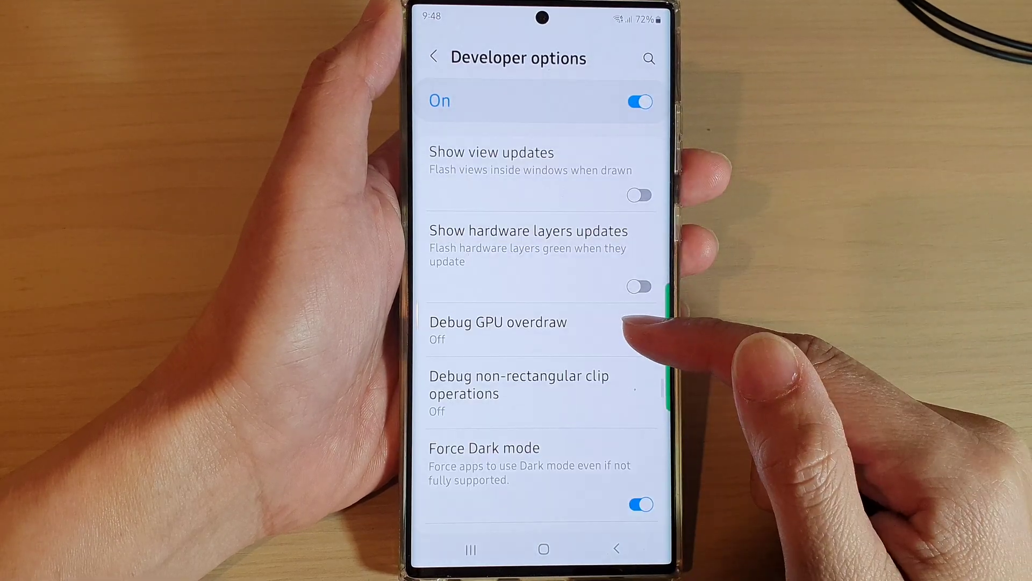
pyautogui.scroll(3, 638, 338)
pyautogui.scroll(-2, 629, 363)
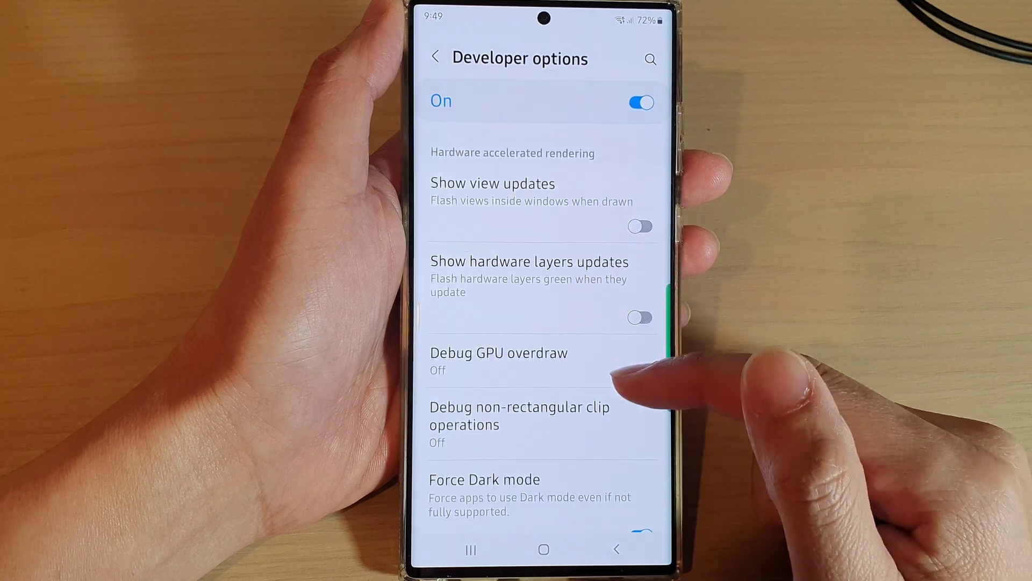
pyautogui.scroll(-1, 614, 369)
pyautogui.scroll(-1, 668, 323)
pyautogui.scroll(-2, 645, 290)
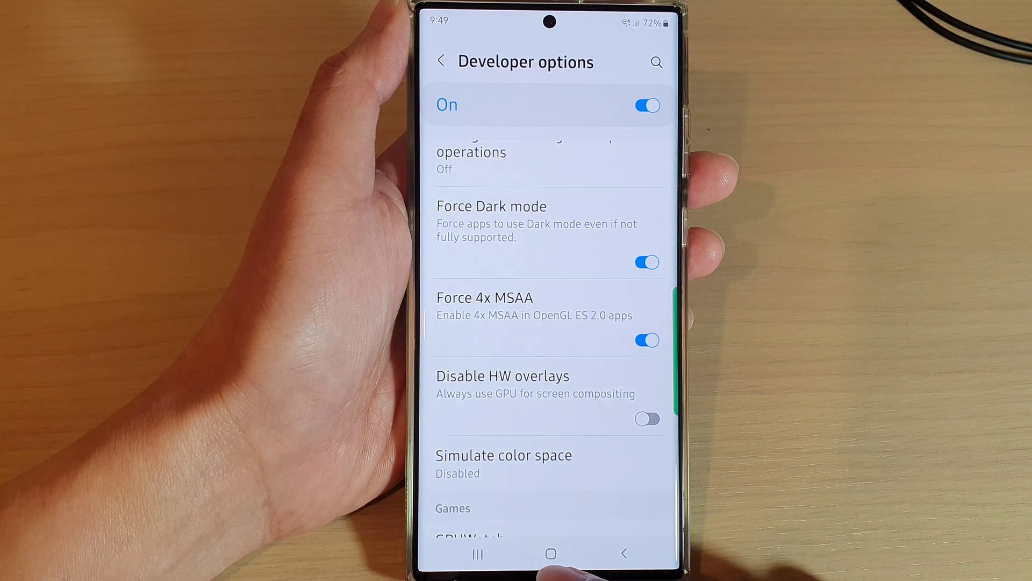
pyautogui.click(551, 554)
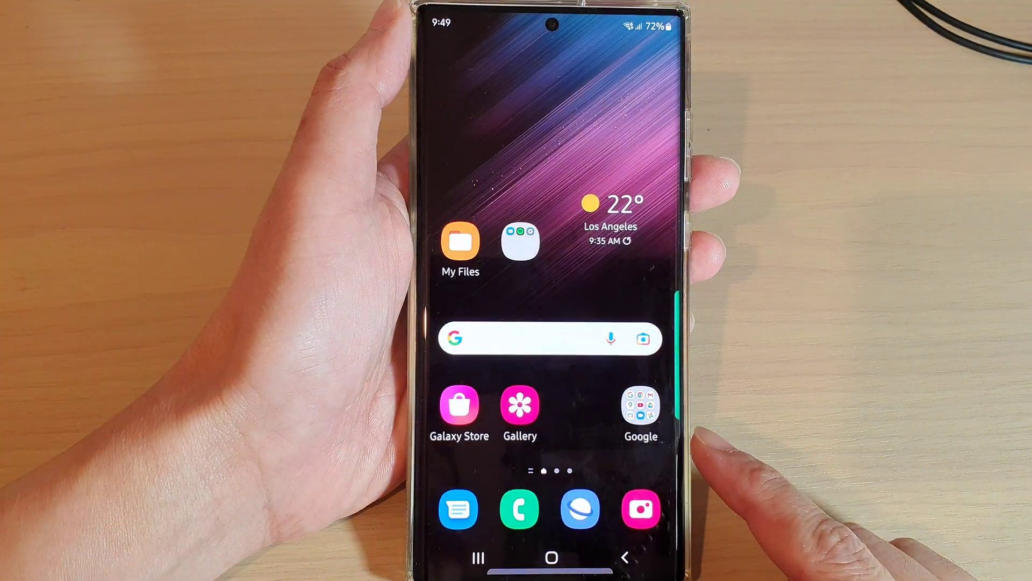